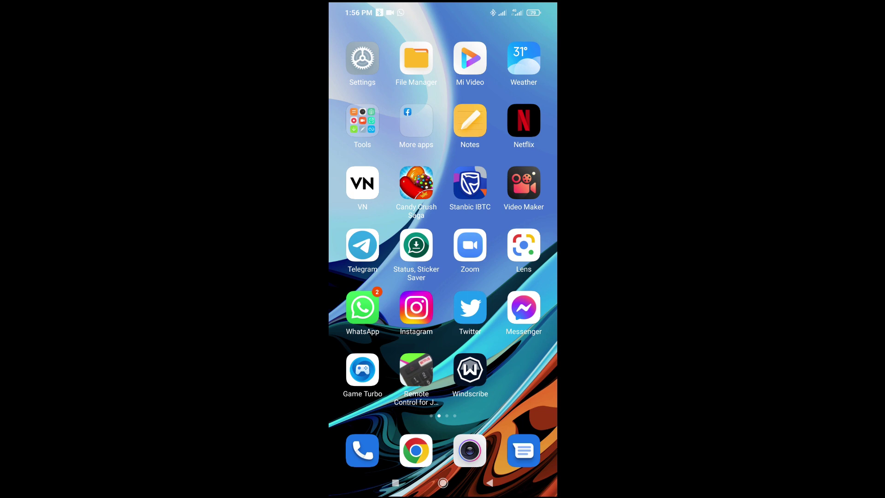
Step: Swipe to the next home-screen page showing Docs, Drive, Skype and games
left_click_drag(512, 277, 360, 277)
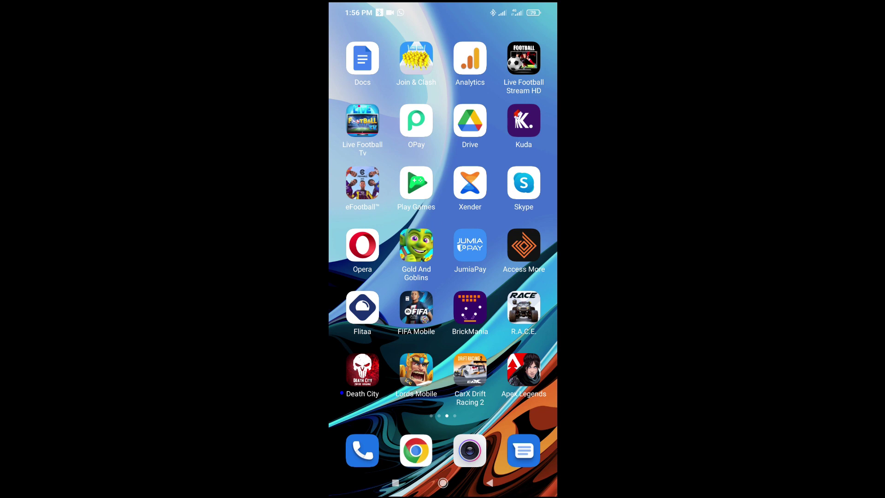
Step: Launch Chrome from the dock and go to youtube.com via the address-bar suggestion
left_click(416, 451)
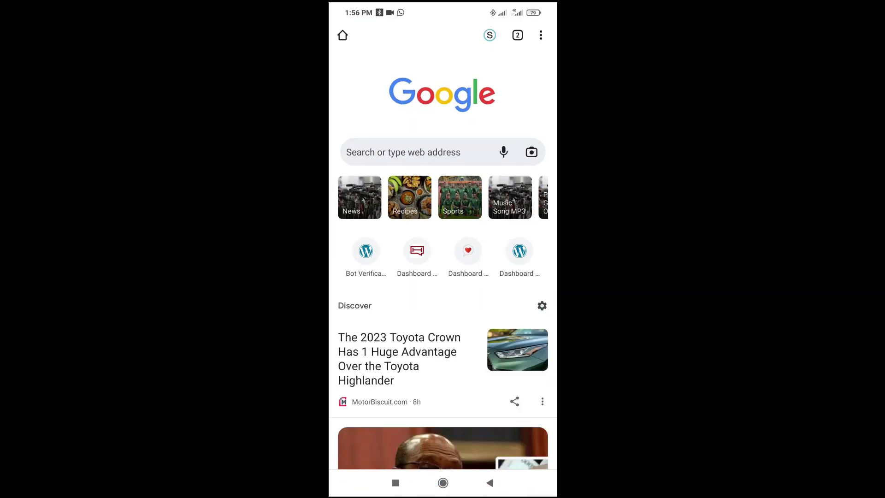
left_click(405, 152)
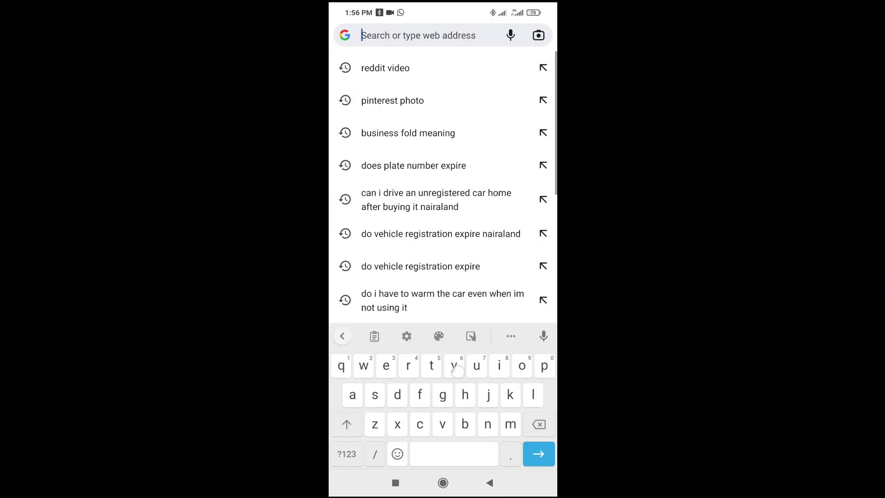
type("you")
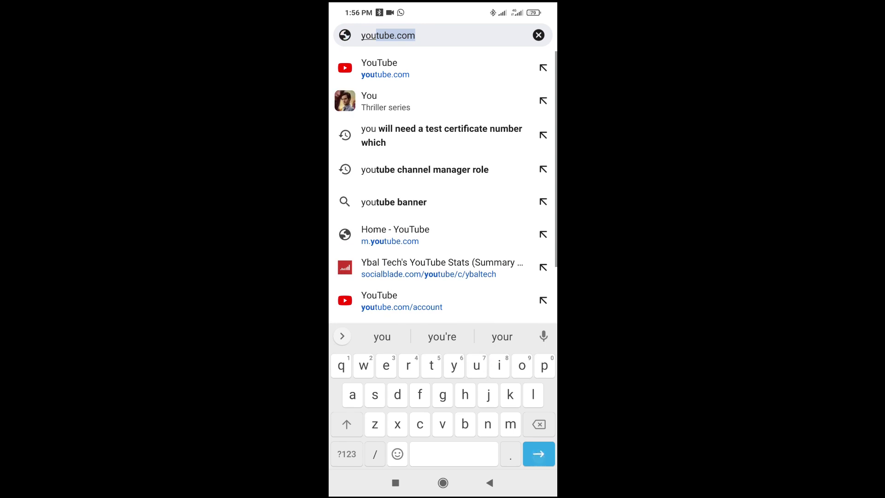
left_click(436, 68)
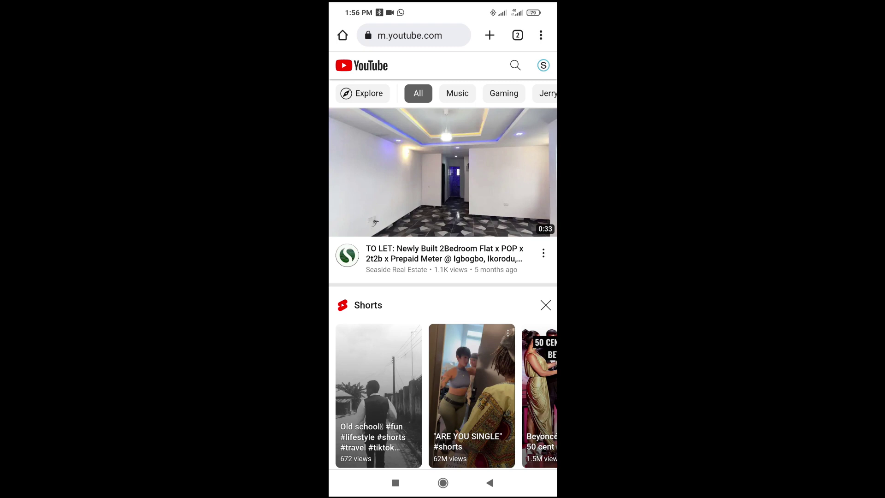
Step: Turn on Chrome's Desktop site option so YouTube shows its full layout
left_click(542, 35)
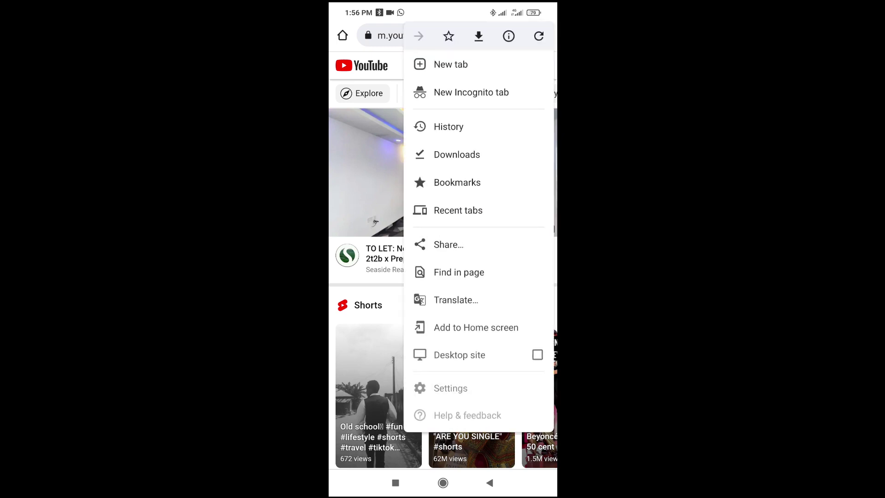
left_click(516, 356)
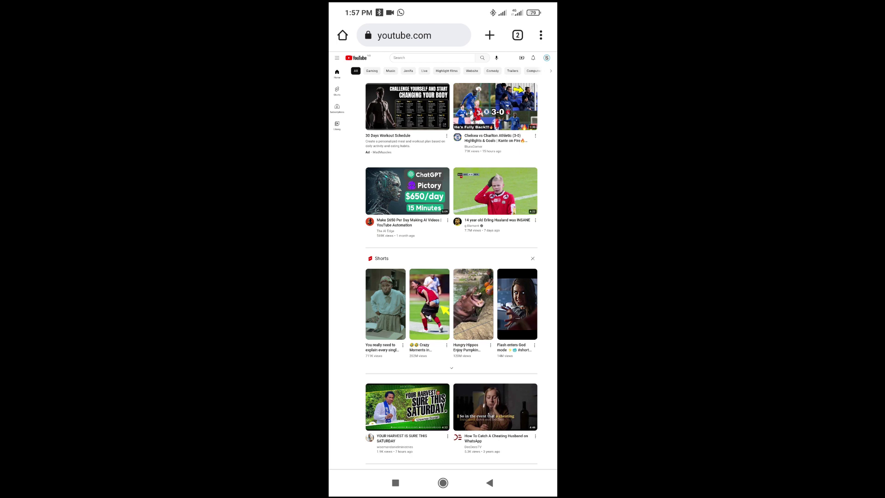
Step: Go to YouTube Settings from the profile avatar menu to reach the Account section
left_click(547, 57)
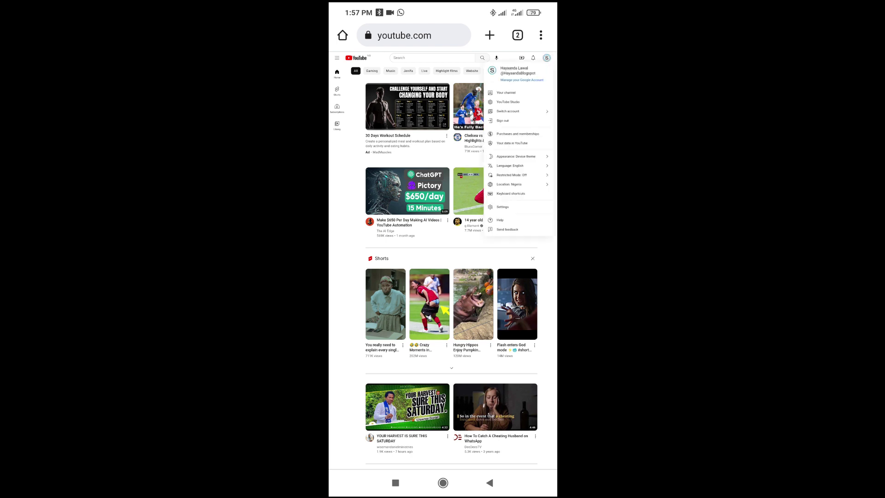
left_click(509, 206)
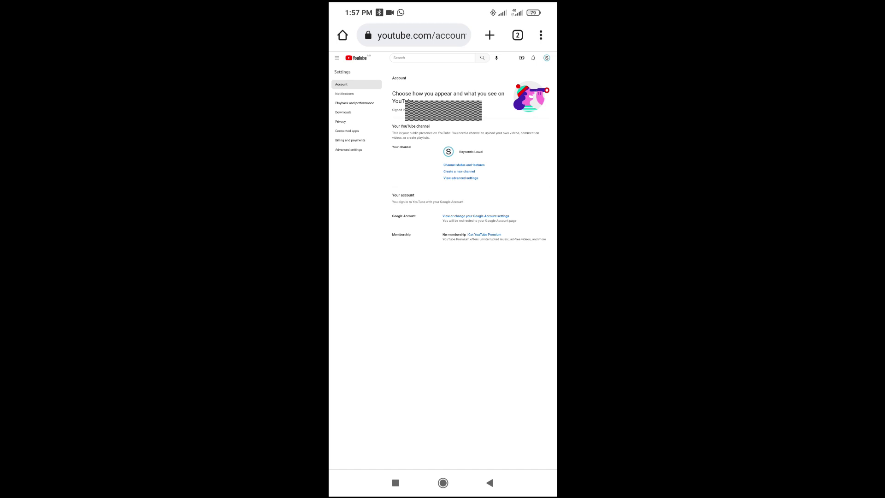
Step: Follow the 'Create a new channel' link under Your YouTube channel
left_click(460, 171)
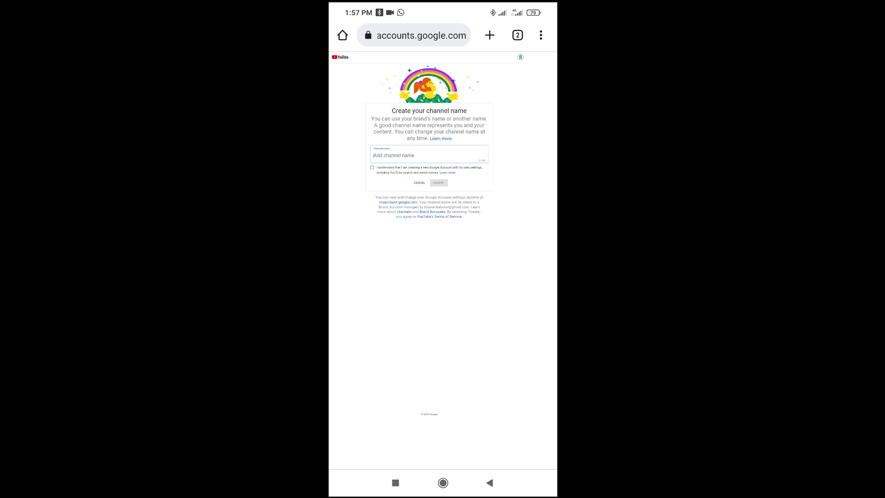
Step: Enter 'The pistol' as channel name, accept the 'I understand' box, and create it
left_click(429, 155)
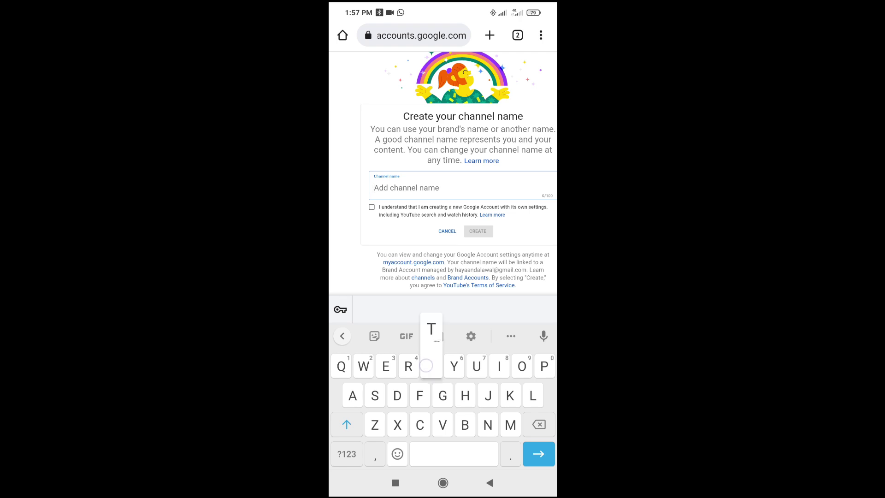
type("The pist")
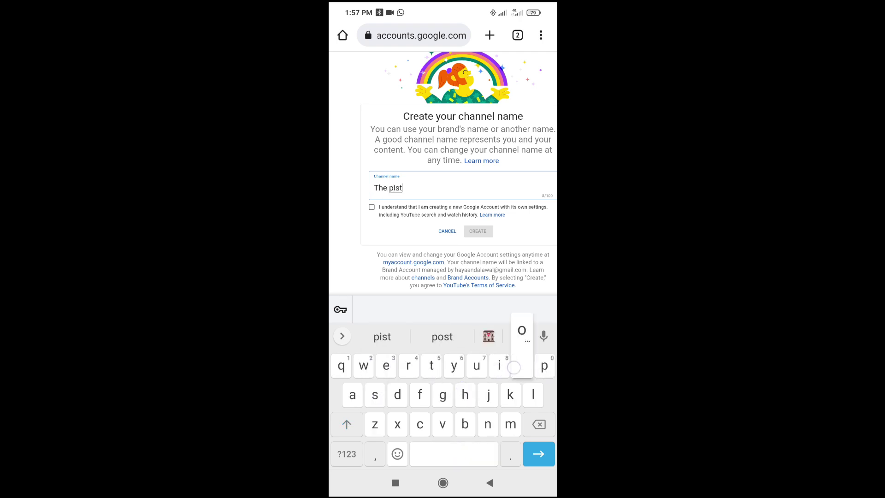
type("ol")
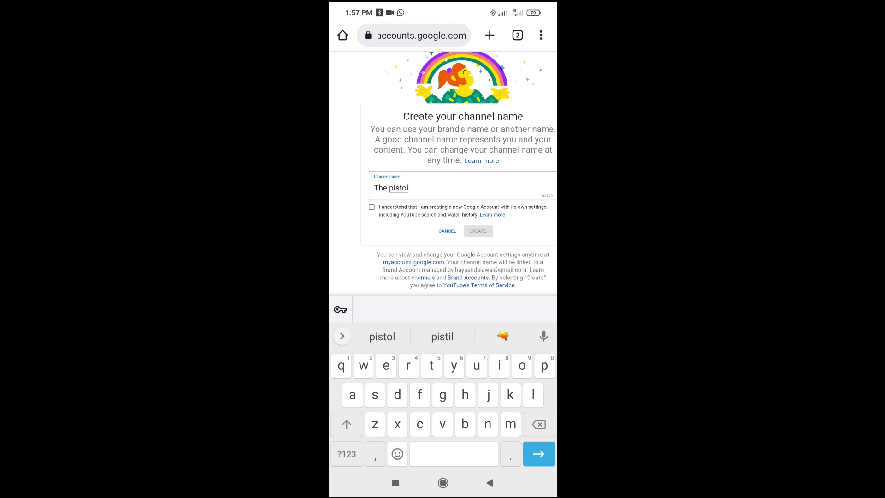
left_click(371, 207)
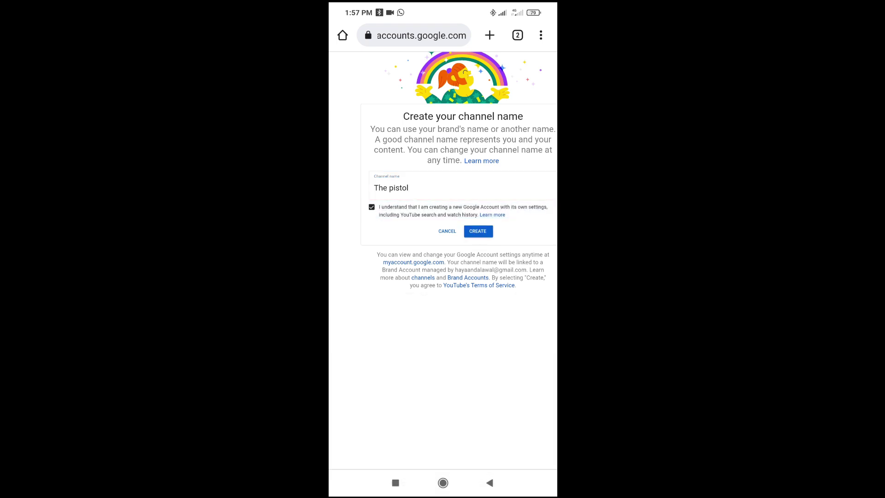
left_click(477, 230)
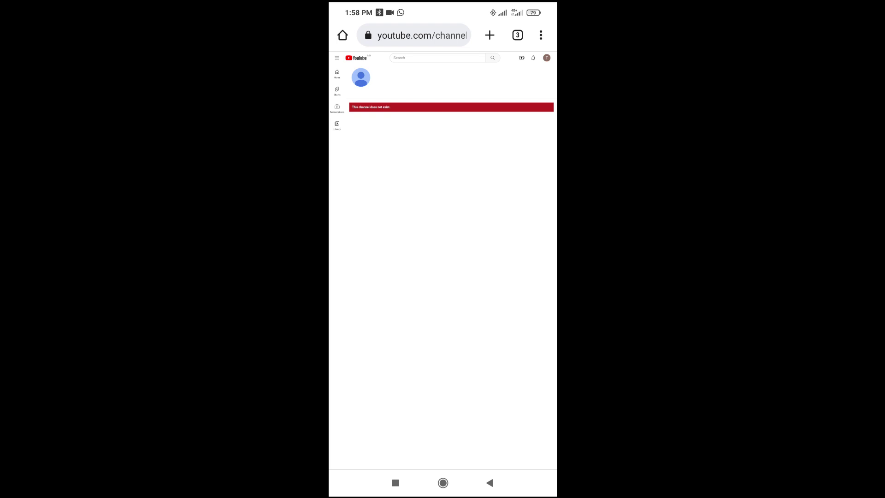
Step: Choose Your channel from the avatar menu to load The pistol's empty home page
left_click(547, 57)
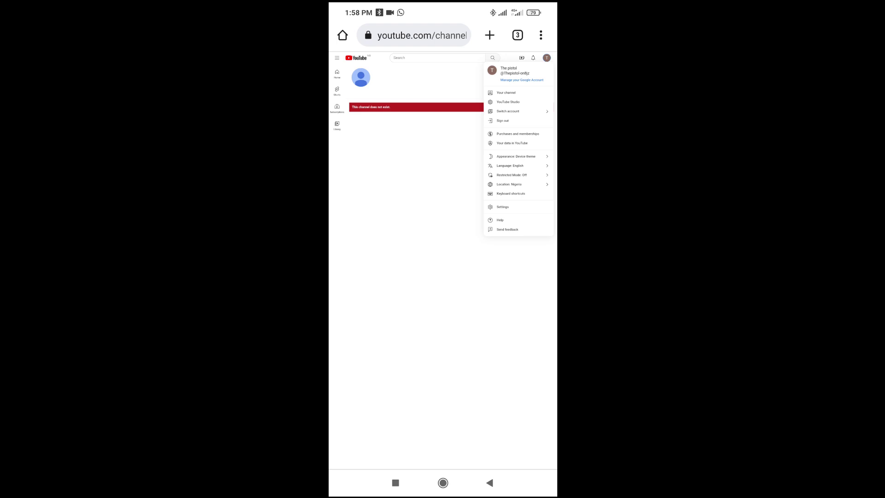
left_click(506, 92)
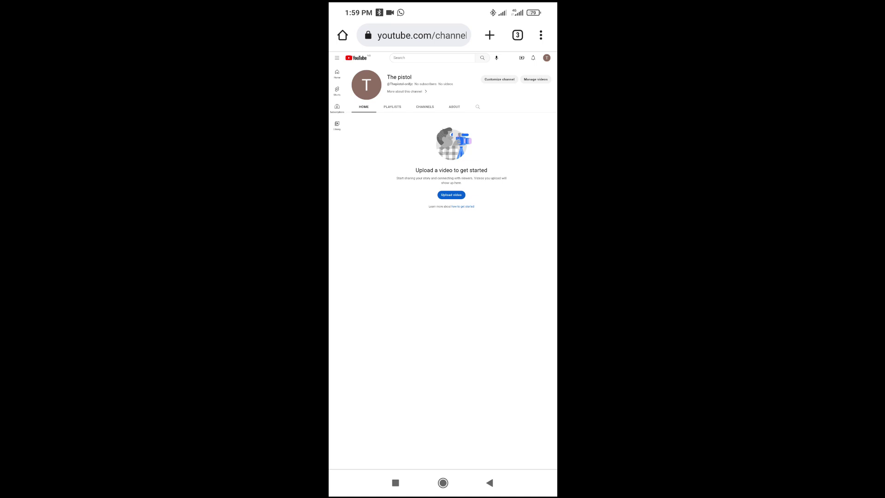
left_click(546, 58)
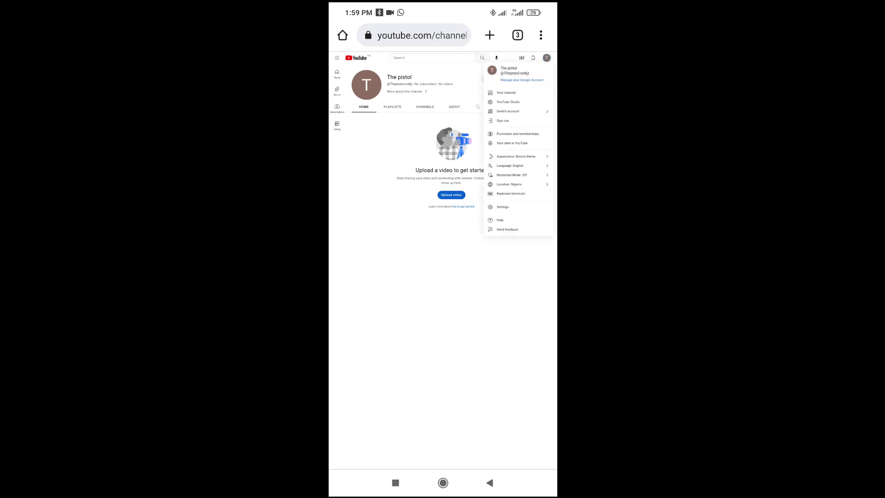
left_click(507, 93)
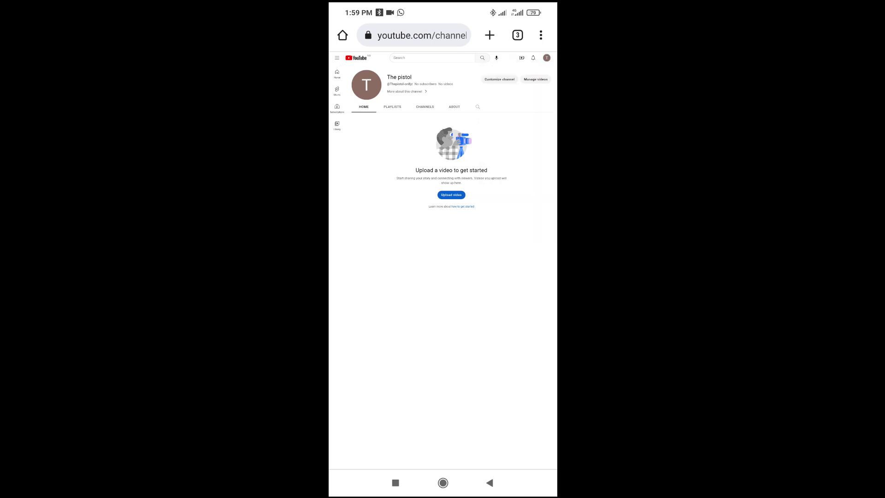